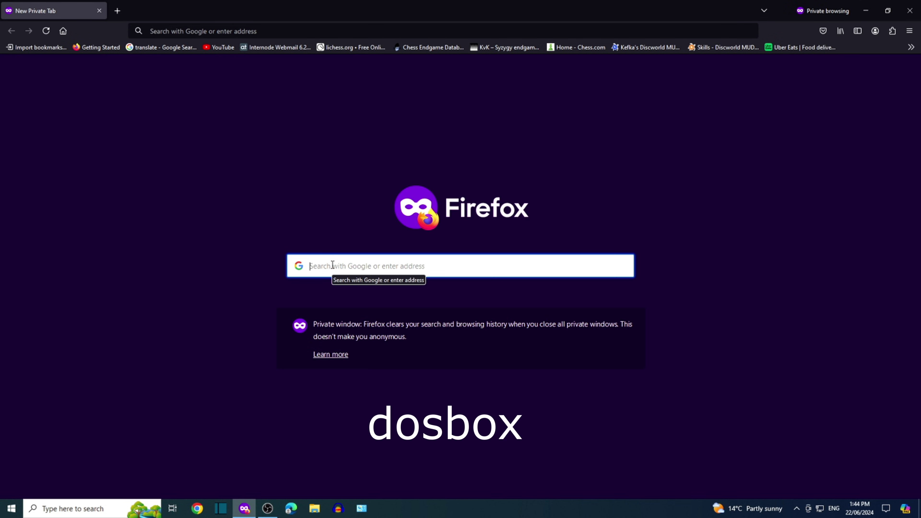
# Step: Search Google for 'dosbox' from the Firefox address bar
pyautogui.write('dosbox')
pyautogui.press('Return')
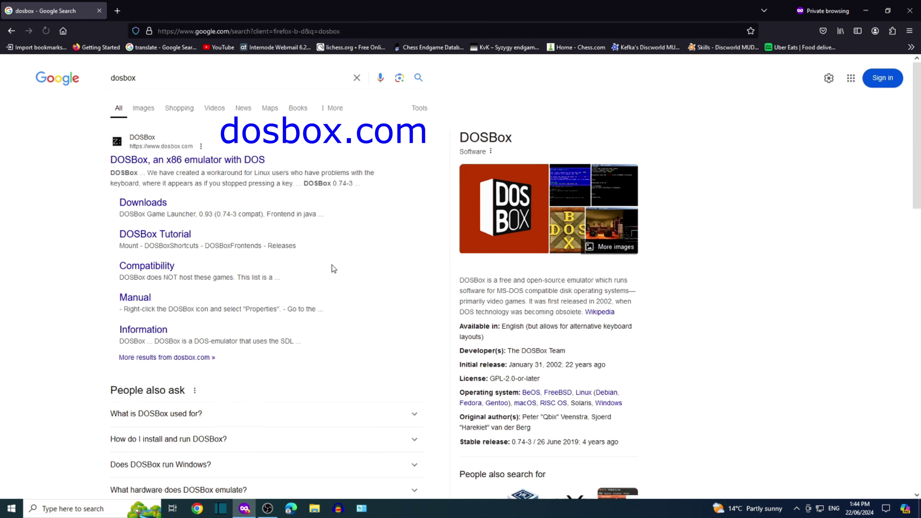
# Step: Get DOSBox0.74-3-win32-installer.exe through dosbox.com's Downloads page and SourceForge
pyautogui.click(237, 160)
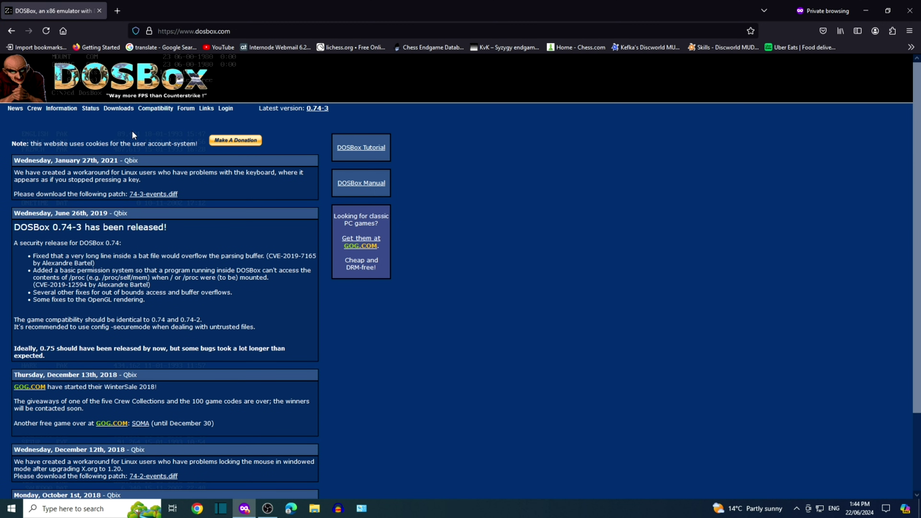
pyautogui.click(119, 109)
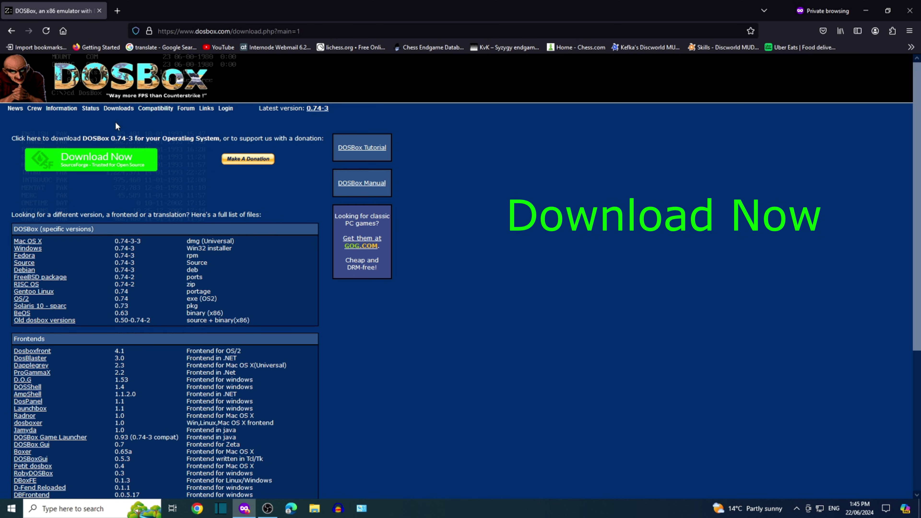
pyautogui.click(105, 162)
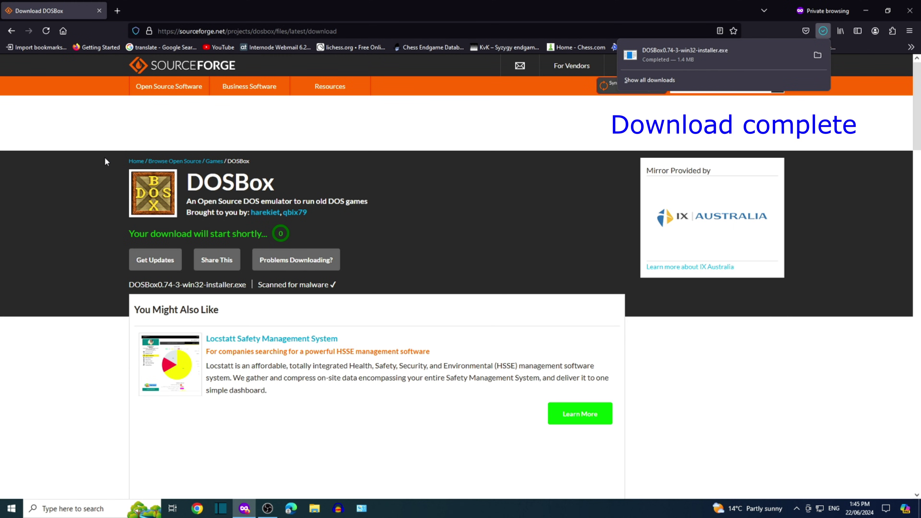
# Step: Run the DOSBox 0.74-3 installer with default components, installing into C:\dosbox
pyautogui.click(673, 54)
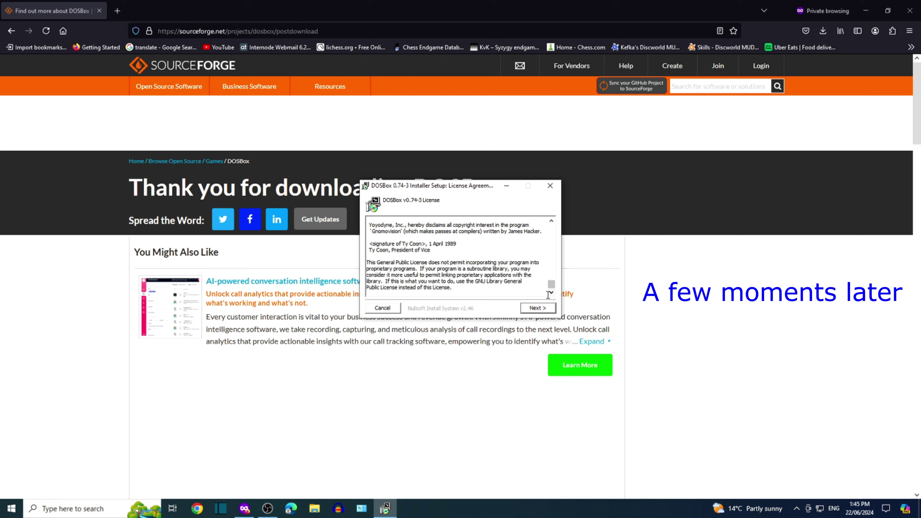
pyautogui.click(540, 308)
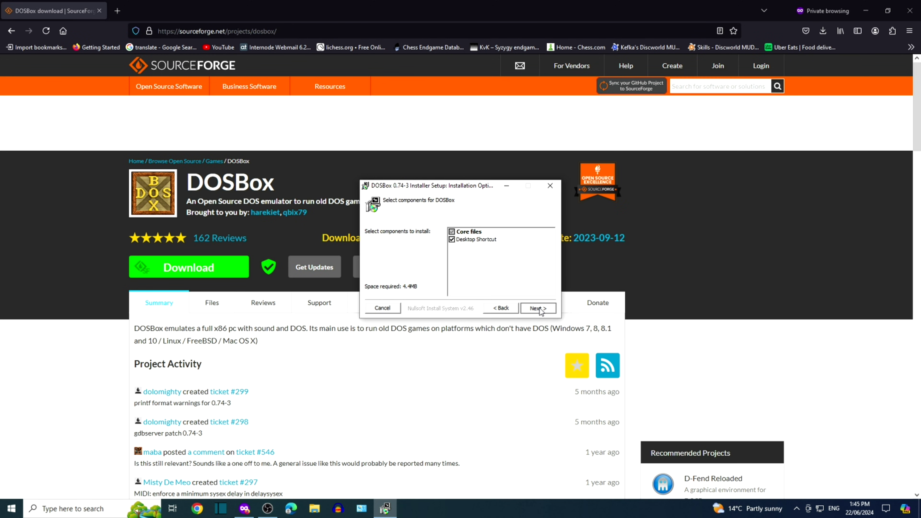
pyautogui.click(538, 308)
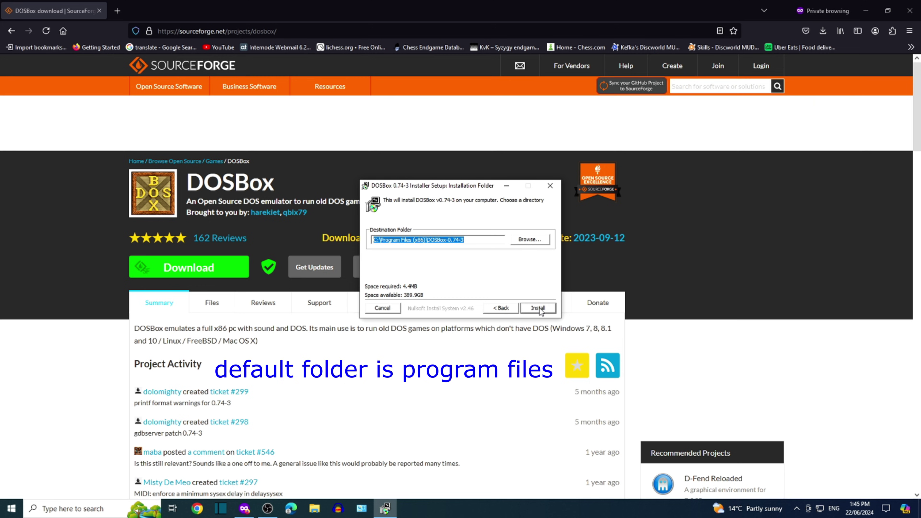
pyautogui.moveTo(481, 239); pyautogui.dragTo(393, 240)
pyautogui.write('dosbox')
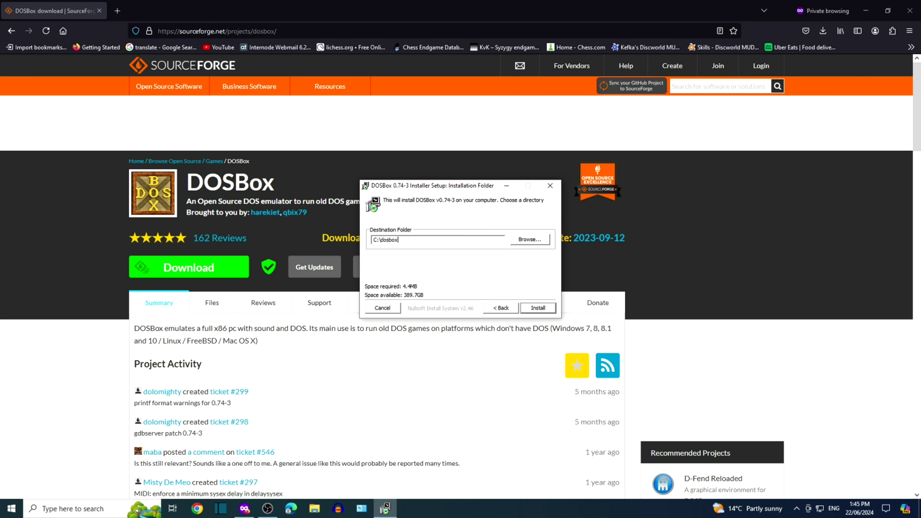
pyautogui.click(534, 311)
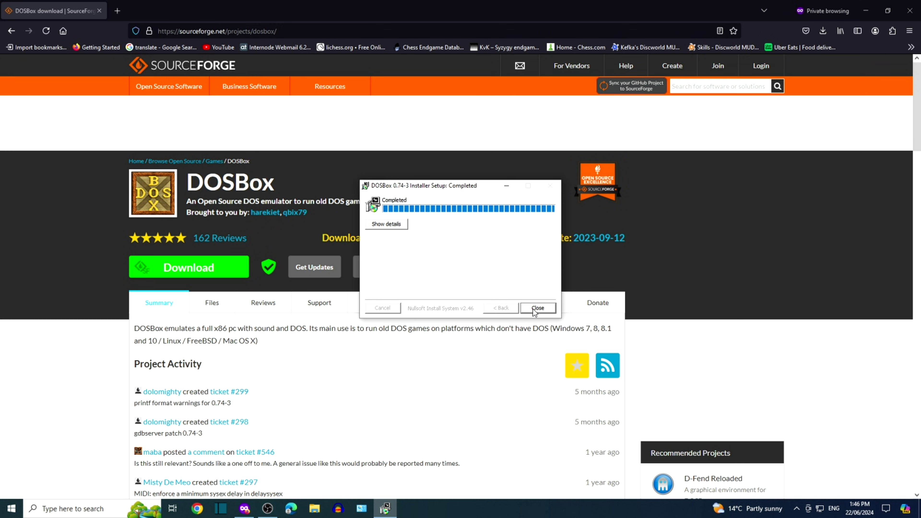
pyautogui.click(537, 308)
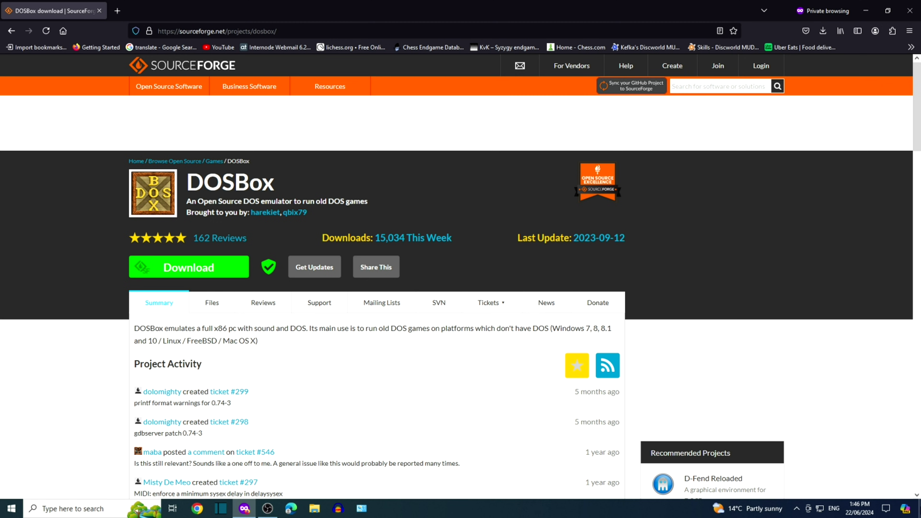
# Step: Show the desktop and start DOSBox 0.74-3 from its desktop shortcut
pyautogui.click(919, 509)
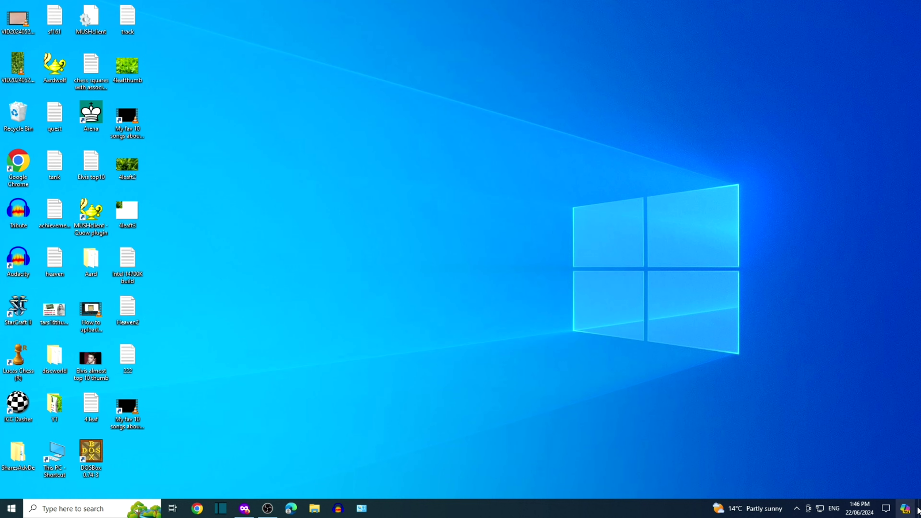
pyautogui.doubleClick(95, 450)
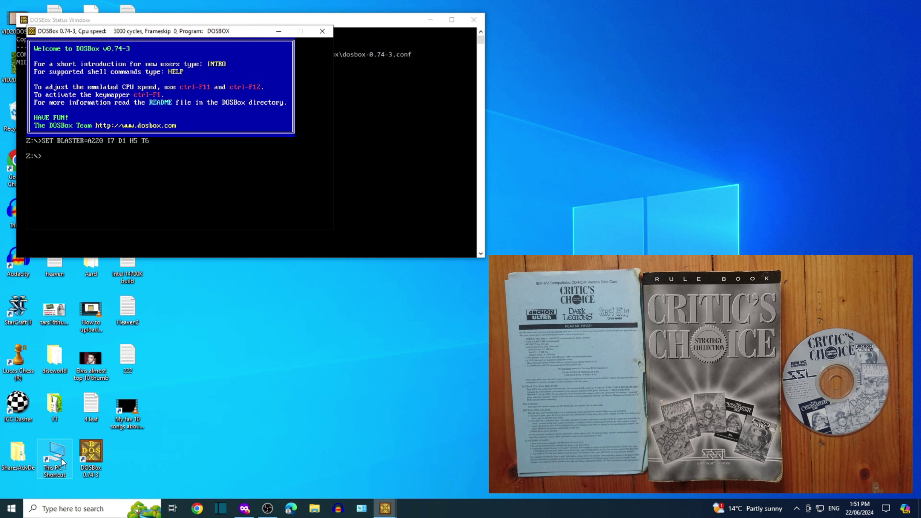
# Step: Open This PC, then run 'mount c: c:\' and 'mount d: d:\' in DOSBox
pyautogui.click(61, 463)
pyautogui.doubleClick(60, 463)
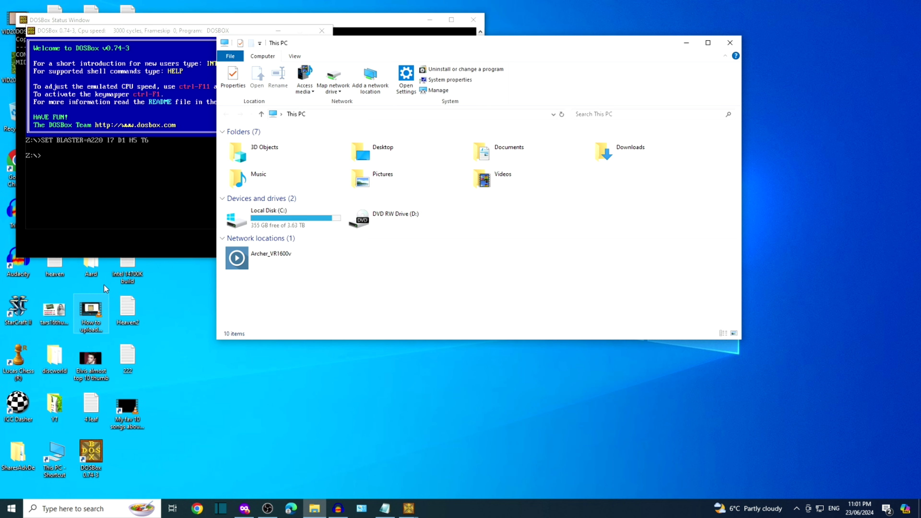
pyautogui.click(121, 201)
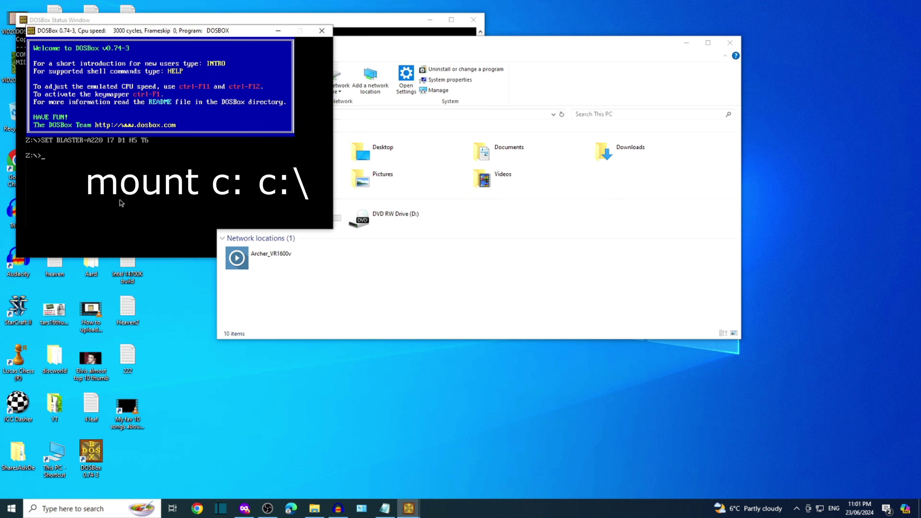
pyautogui.write('mount c: c:\\')
pyautogui.press('Return')
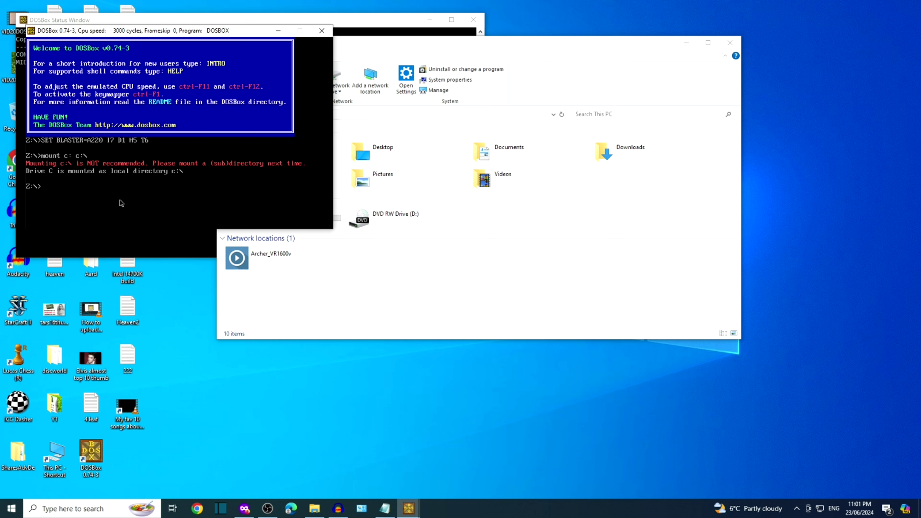
pyautogui.write('mount d:')
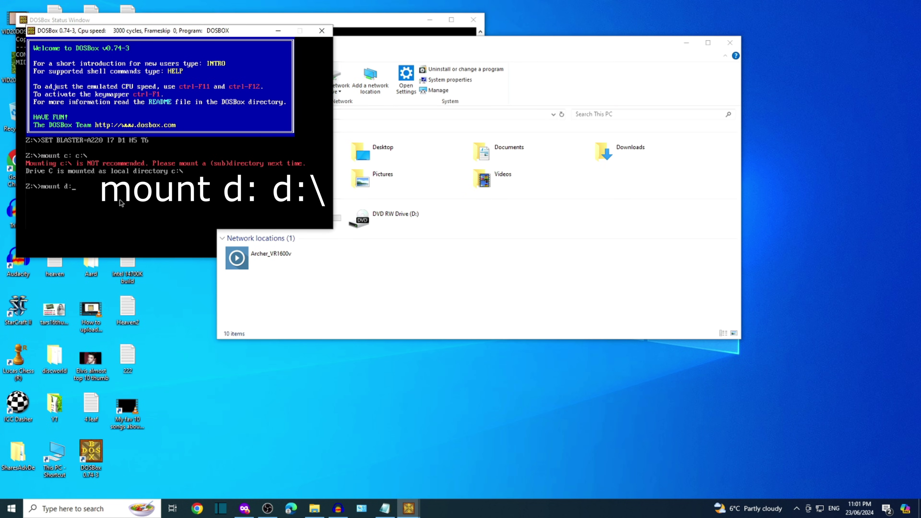
pyautogui.write(' d')
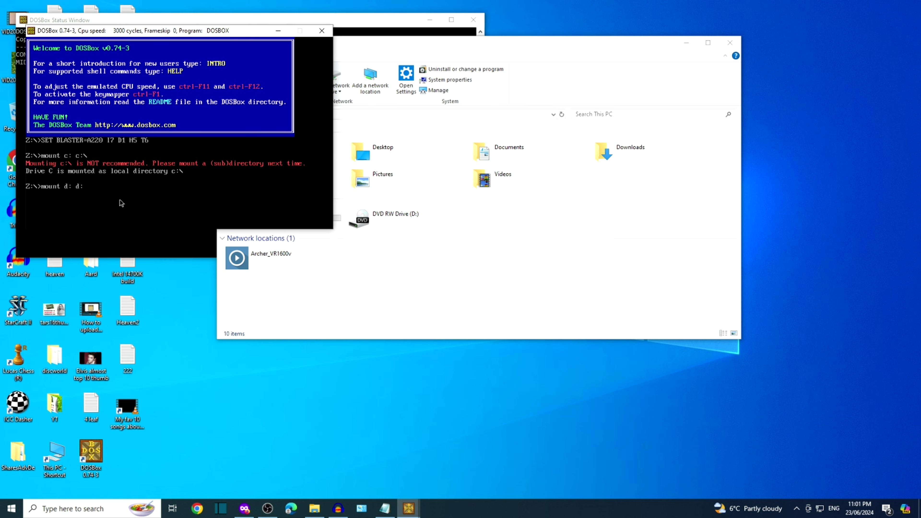
pyautogui.write(':\\')
pyautogui.press('Return')
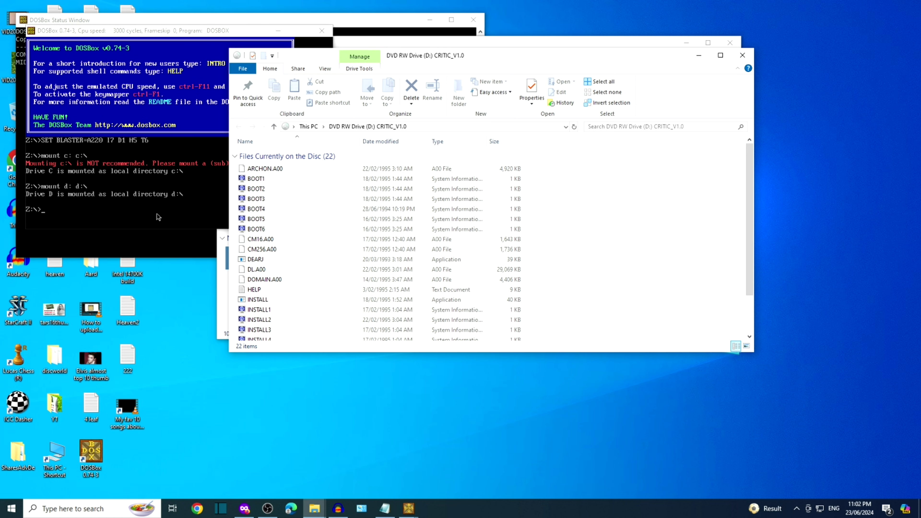
# Step: Close the CD file window, switch to drive D: and run the CD's install program
pyautogui.click(749, 55)
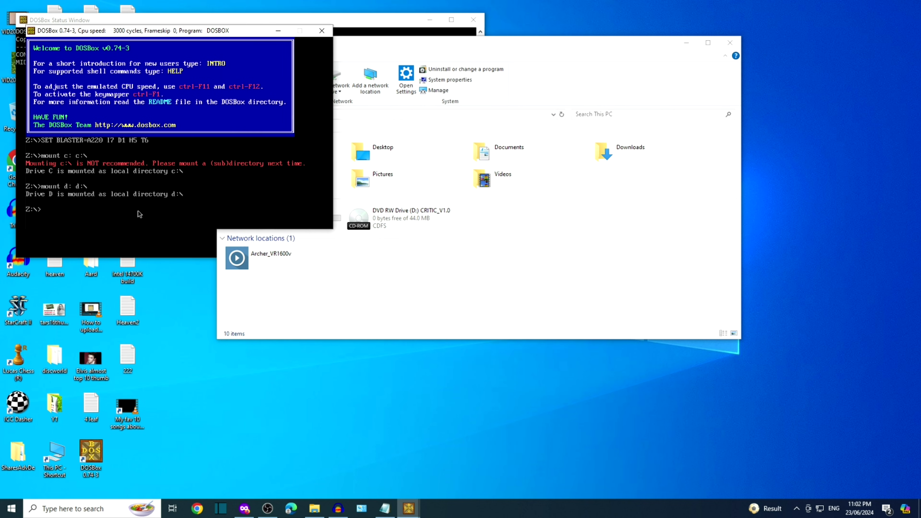
pyautogui.write(':')
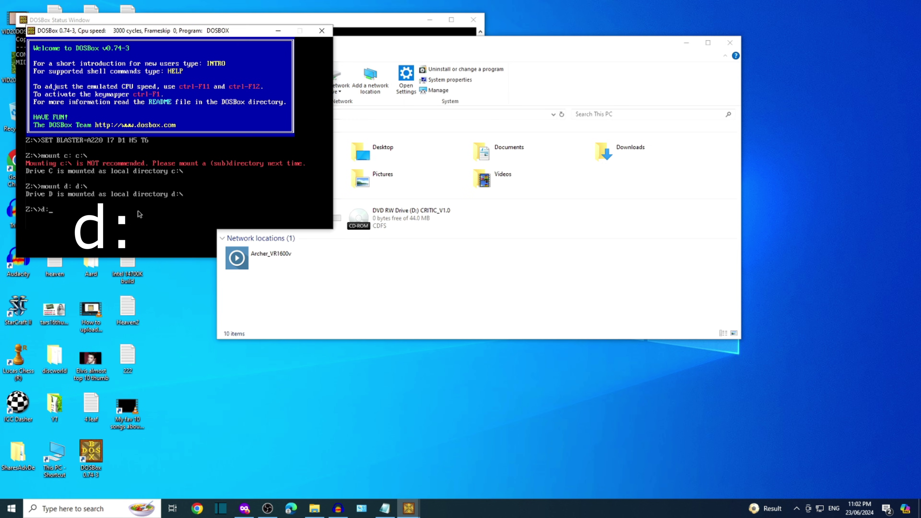
pyautogui.press('Return')
pyautogui.write('install')
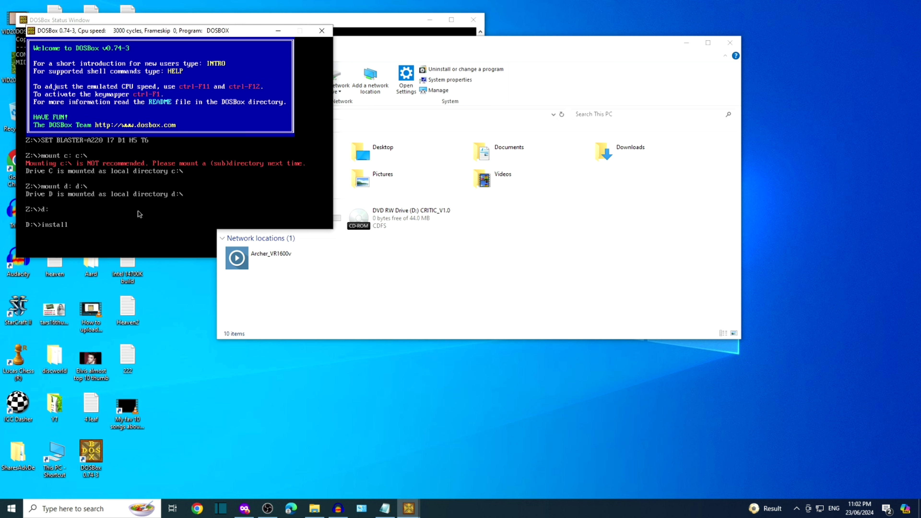
pyautogui.press('Return')
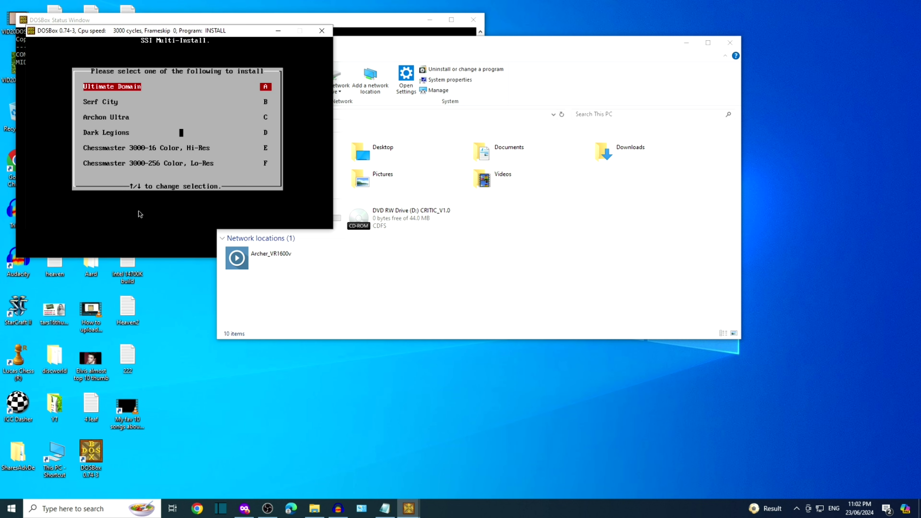
# Step: Choose Serf City, go fullscreen, and pass the system detection and CD-ROM warning
pyautogui.press('Down')
pyautogui.press('Return')
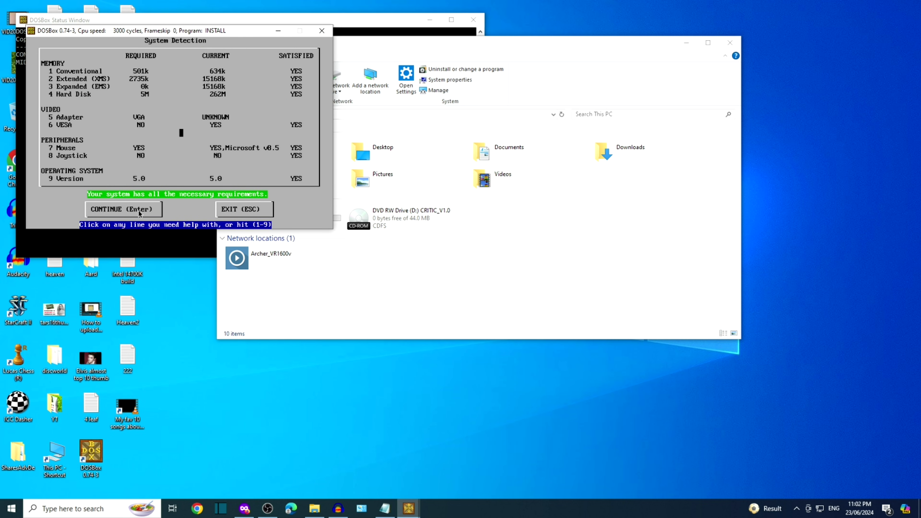
pyautogui.hotkey('alt', 'Return')
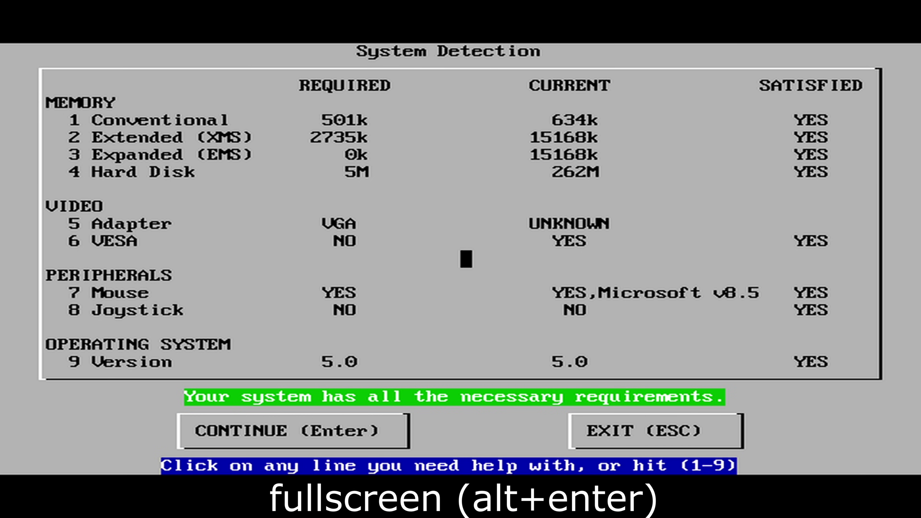
pyautogui.press('Return')
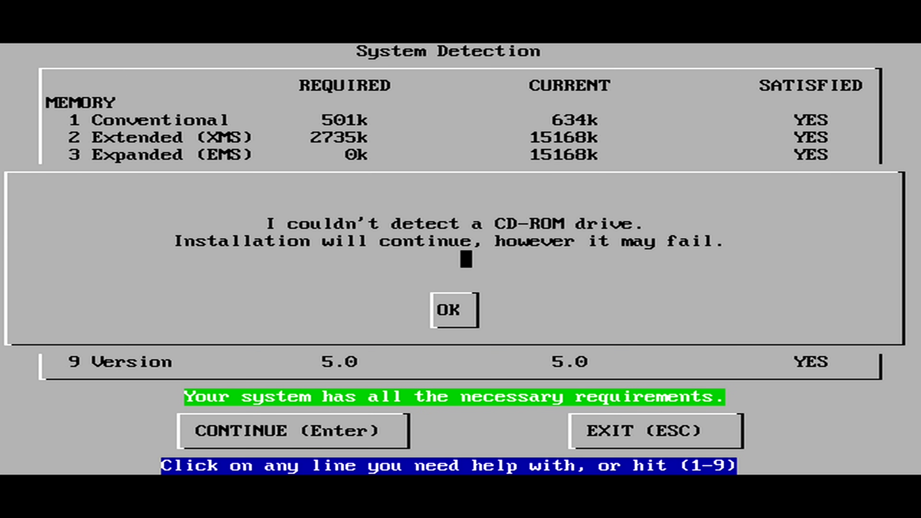
pyautogui.press('Return')
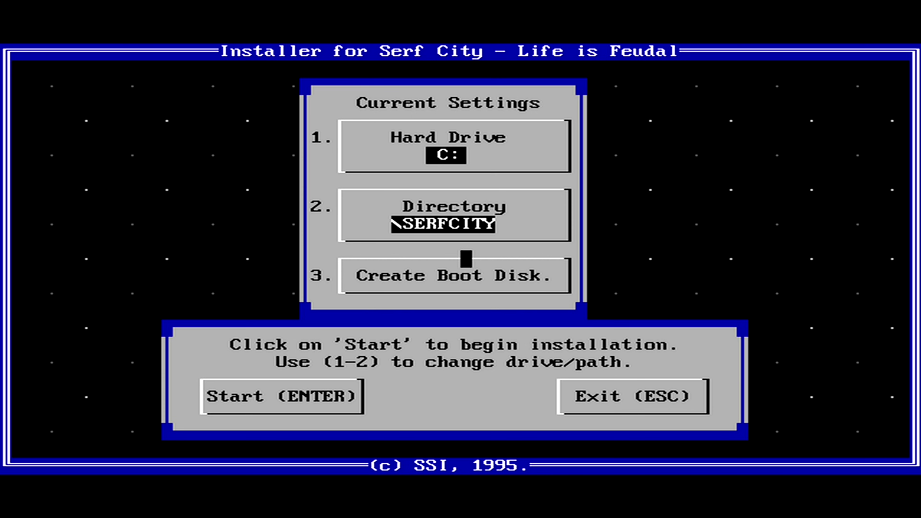
# Step: Install Serf City into C:\SERFCITY, confirm the success message, and open the README
pyautogui.press('Return')
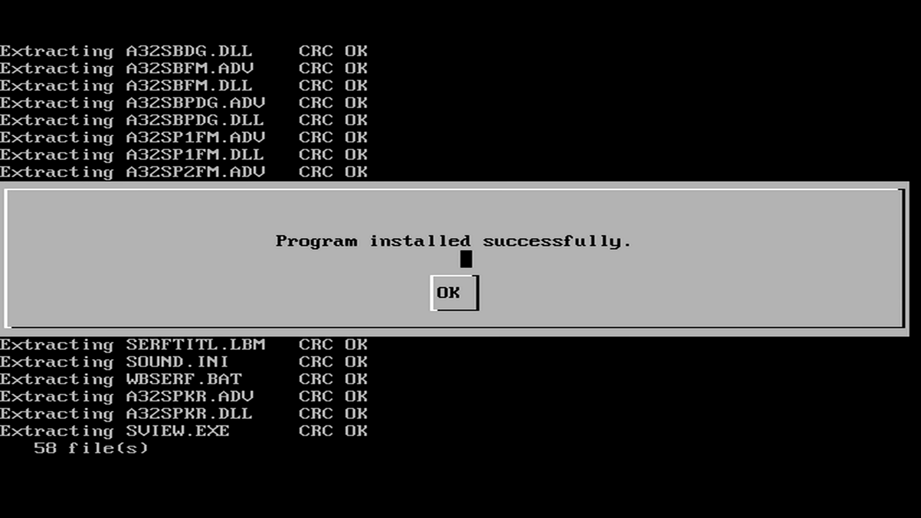
pyautogui.press('Return')
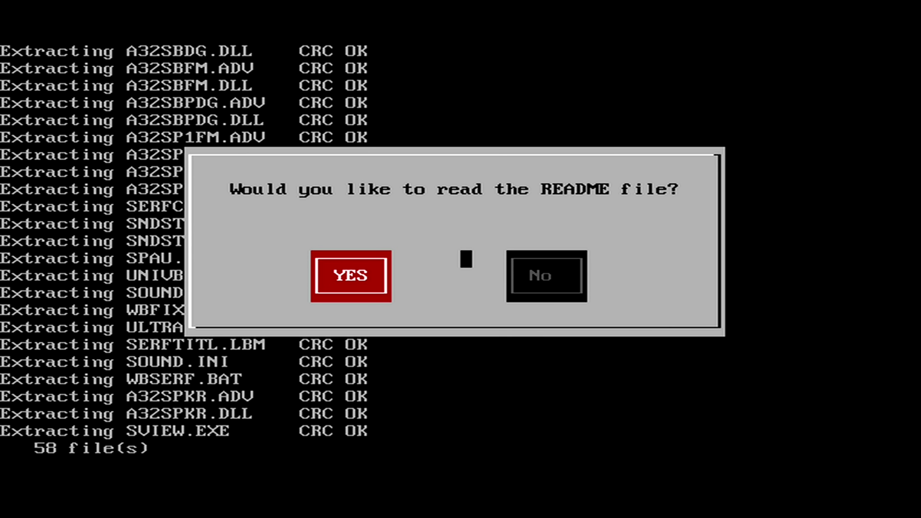
pyautogui.press('Return')
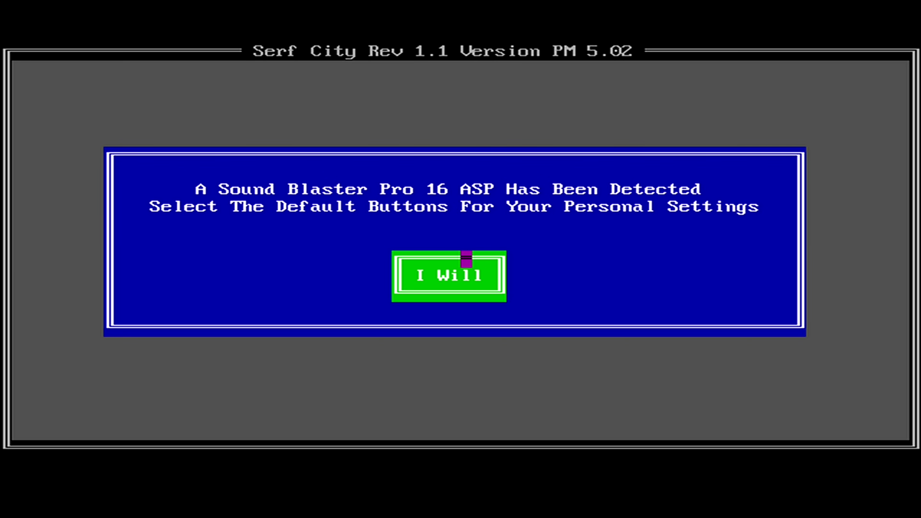
# Step: Set sound manually: Pro 16, one Sound Blaster 16 ASP at 0x220, IRQ 7, DMA 1, saved
pyautogui.click(466, 258)
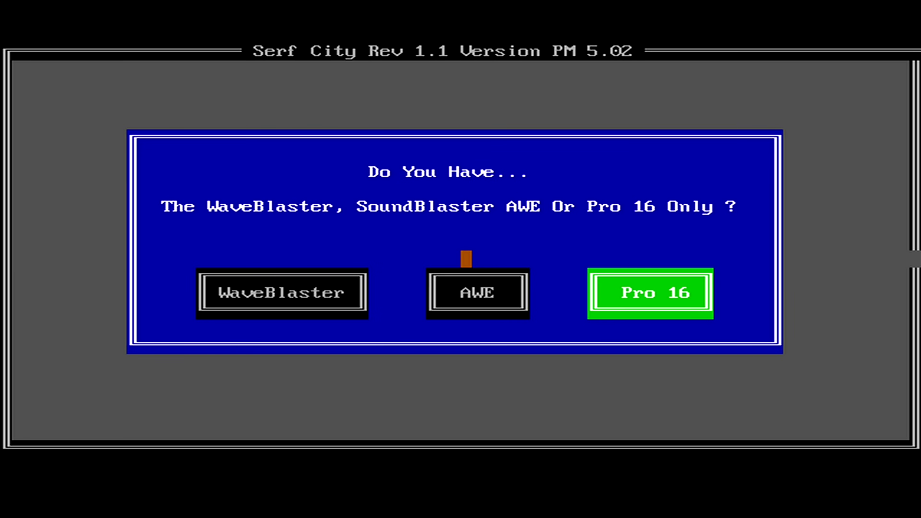
pyautogui.press('Return')
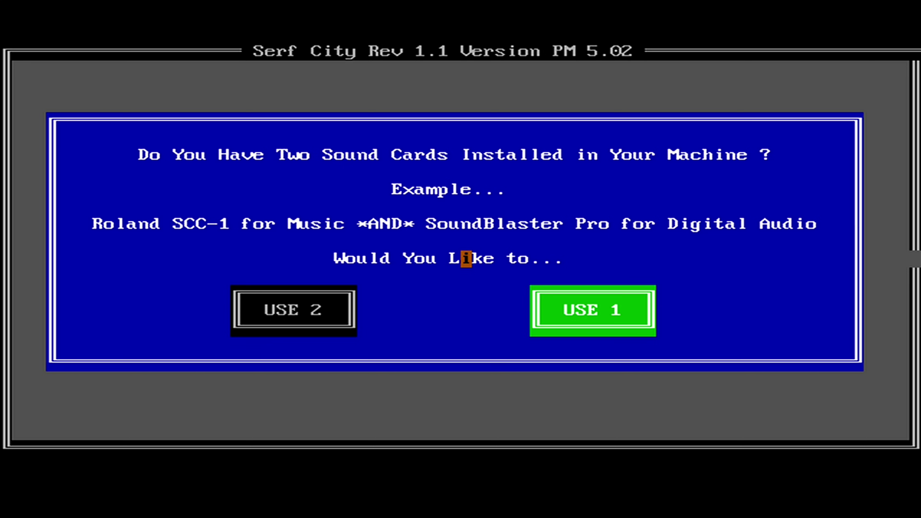
pyautogui.press('Return')
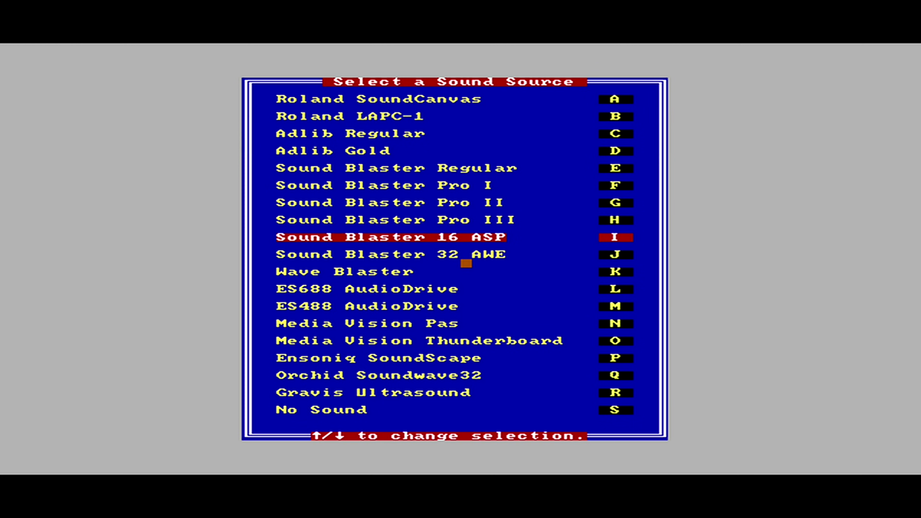
pyautogui.press('Return')
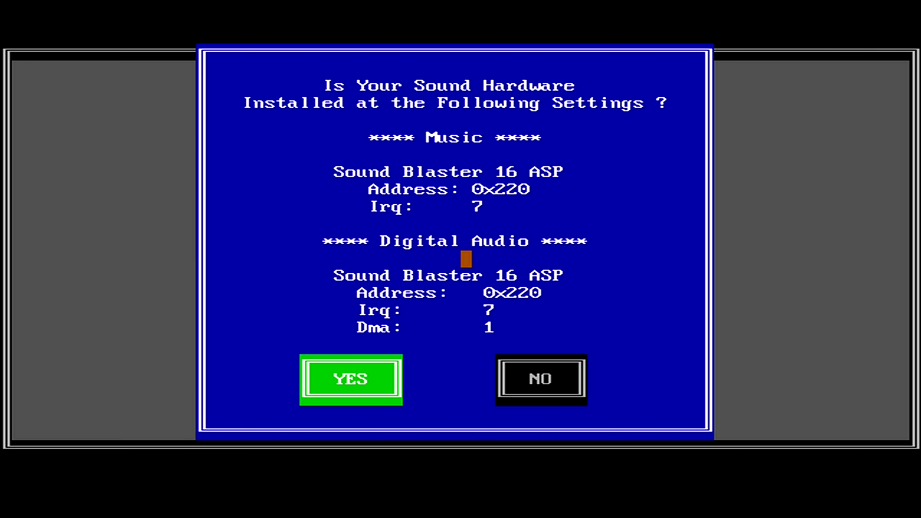
pyautogui.press('Return')
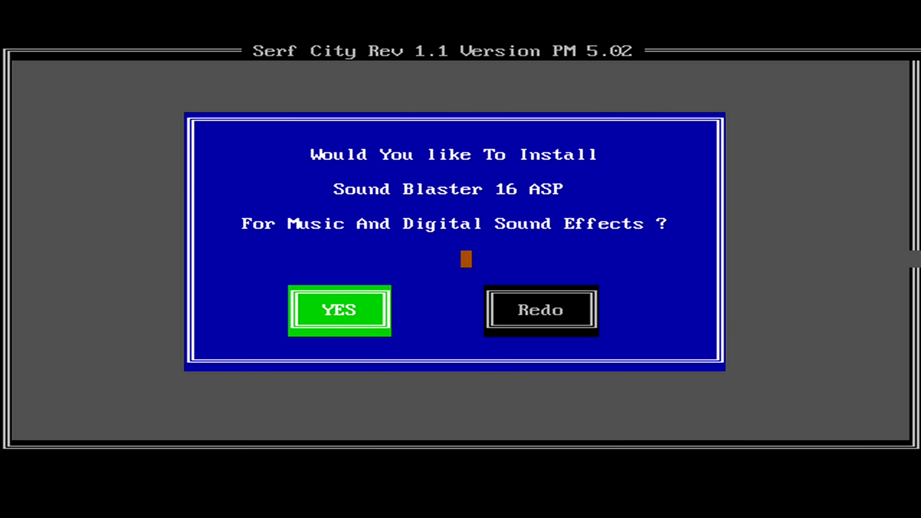
pyautogui.press('Return')
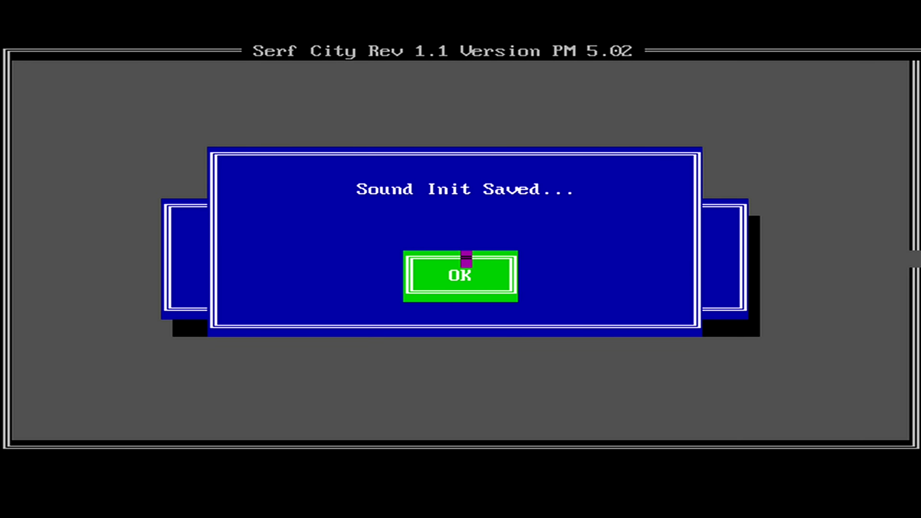
pyautogui.press('Return')
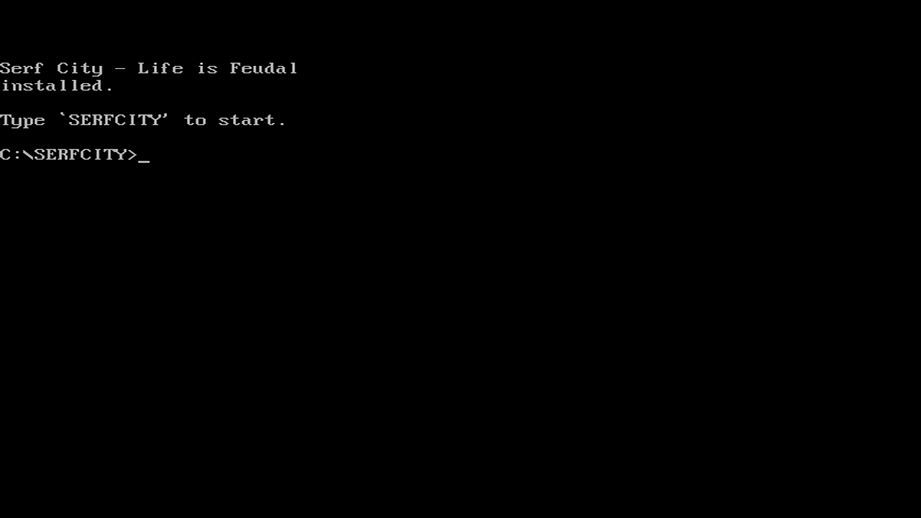
# Step: Enter serfcity at the C:\SERFCITY> prompt to start the game
pyautogui.write('serfcity')
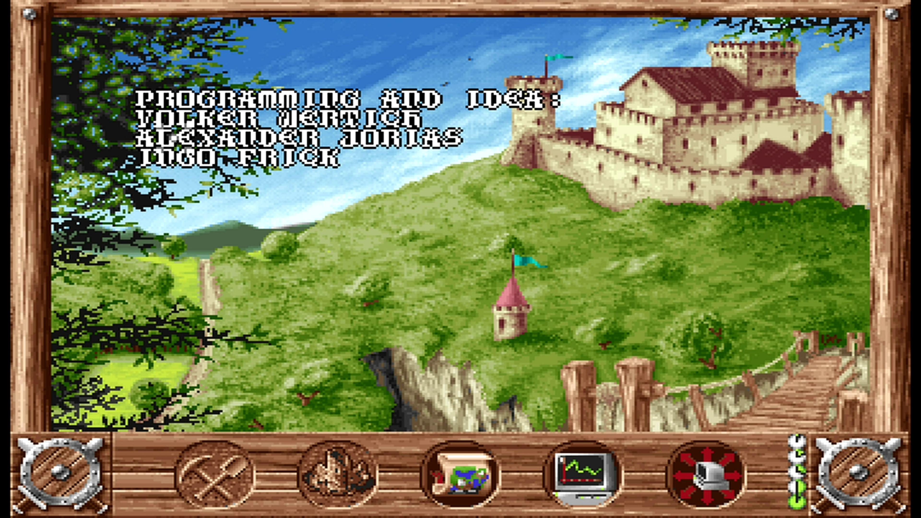
# Step: Skip the intro credits to reach the page 48 top symbol copy-protection screen
pyautogui.click(173, 137)
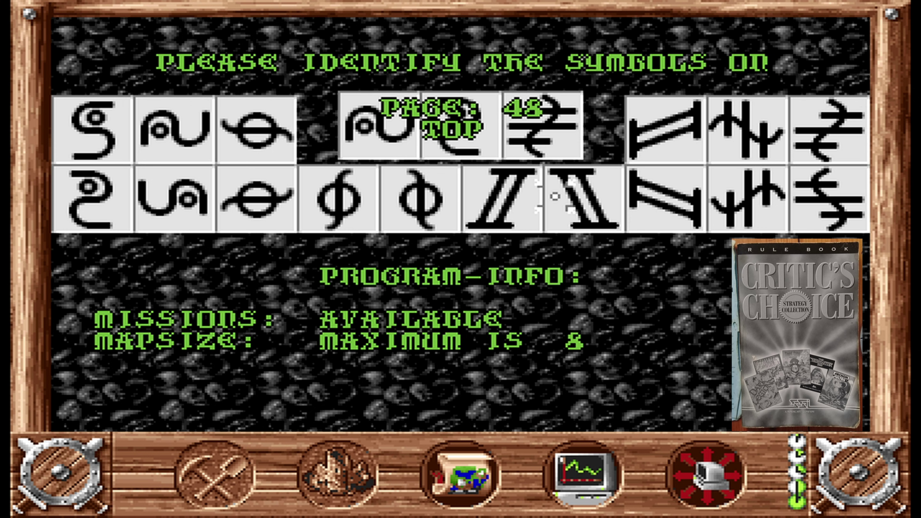
# Step: Fill Serf City's answer slots with the page 48 symbols, including II and the swirl, to pass the copy check
pyautogui.click(511, 201)
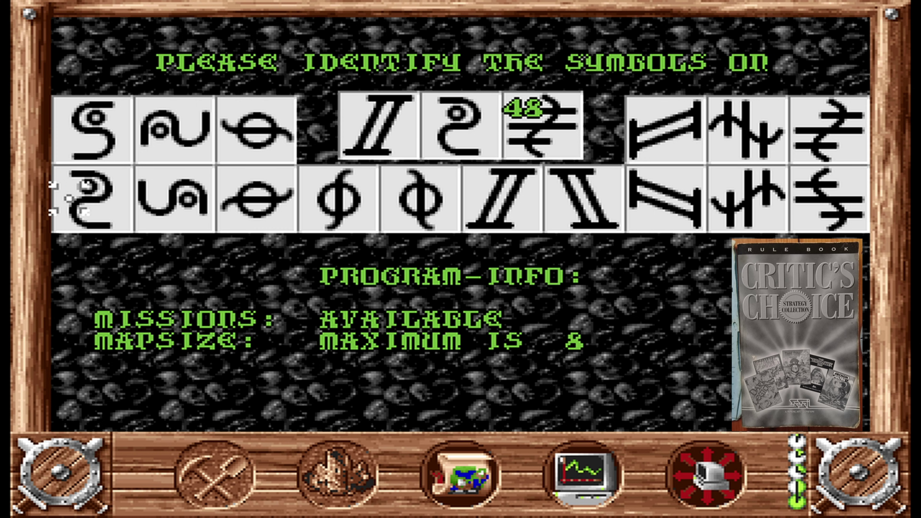
pyautogui.click(70, 197)
pyautogui.click(70, 197)
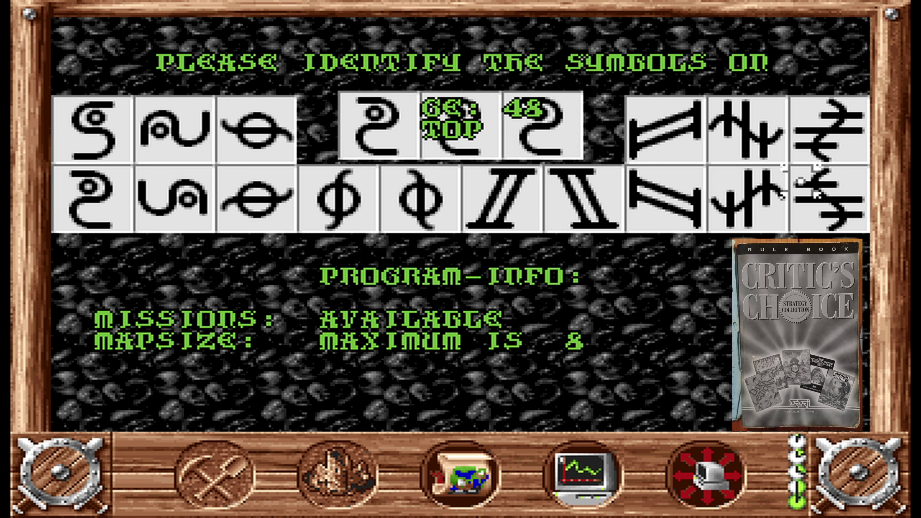
pyautogui.click(845, 136)
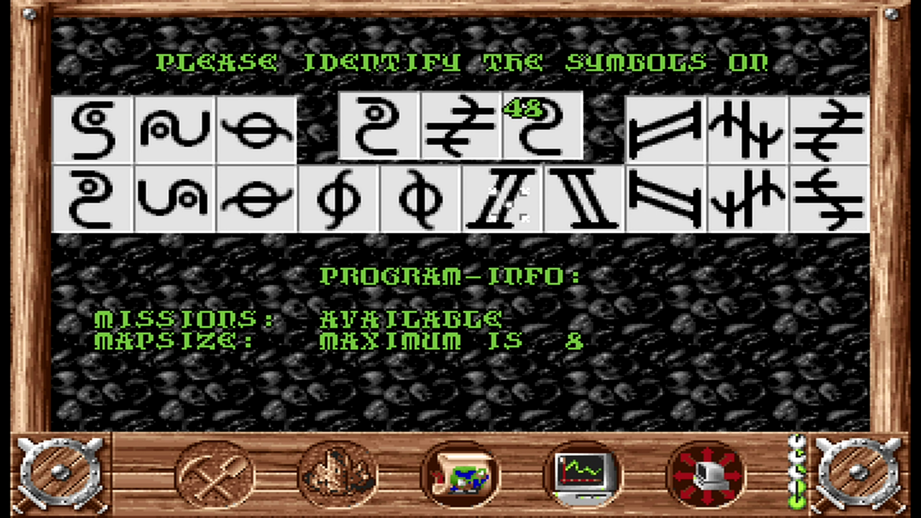